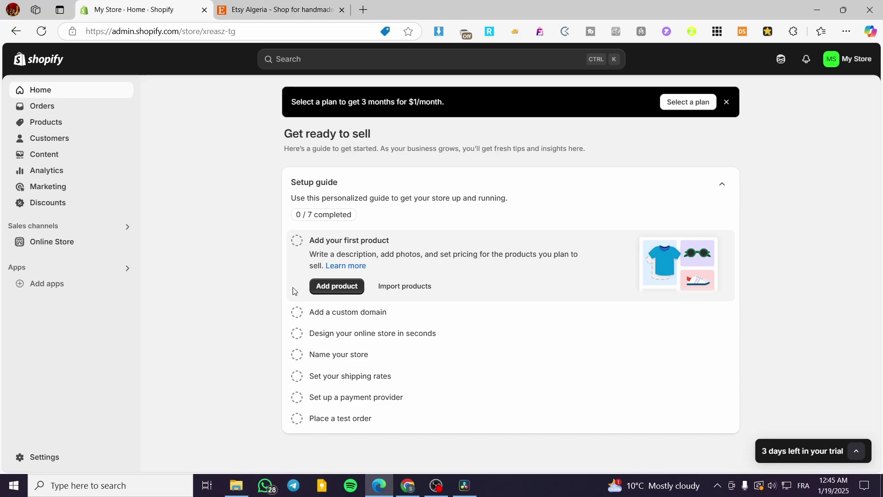
# Glance at the Etsy home page in the other tab and return to the Shopify admin
pyautogui.click(276, 10)
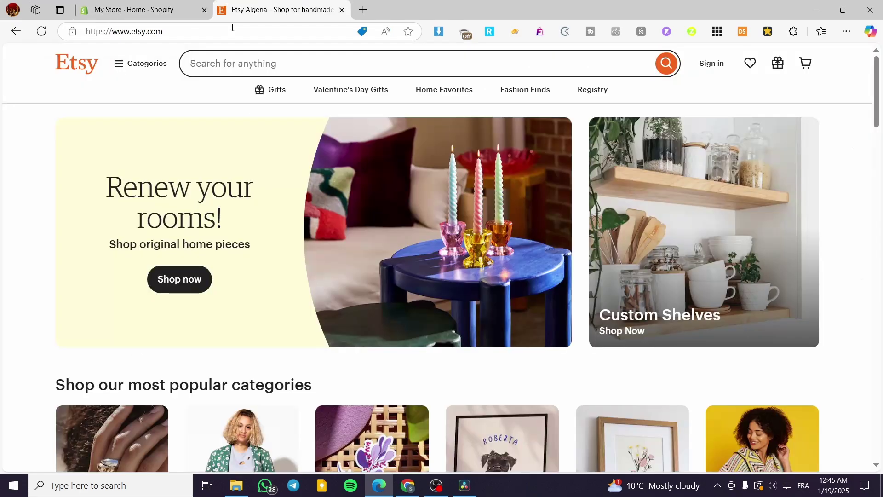
pyautogui.click(159, 7)
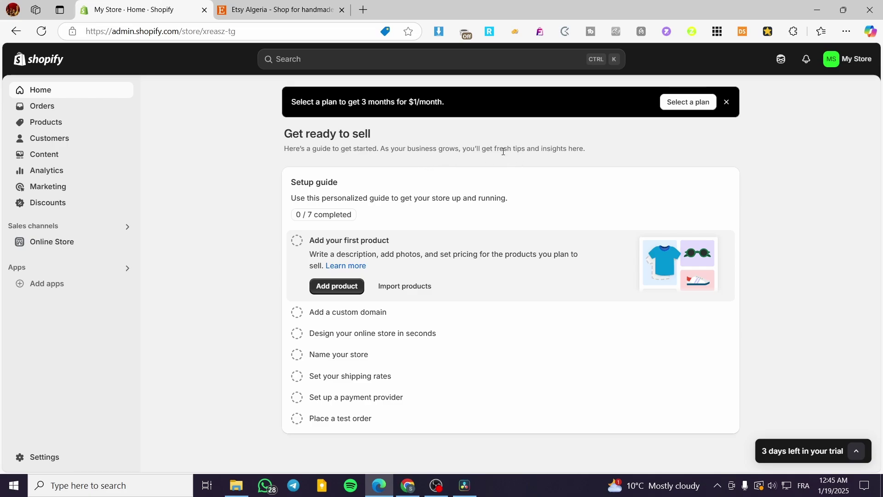
pyautogui.click(290, 11)
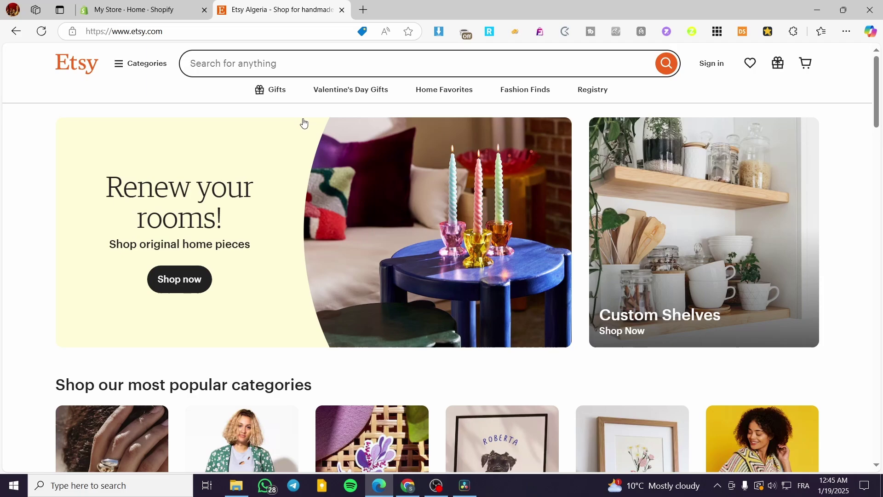
pyautogui.click(128, 11)
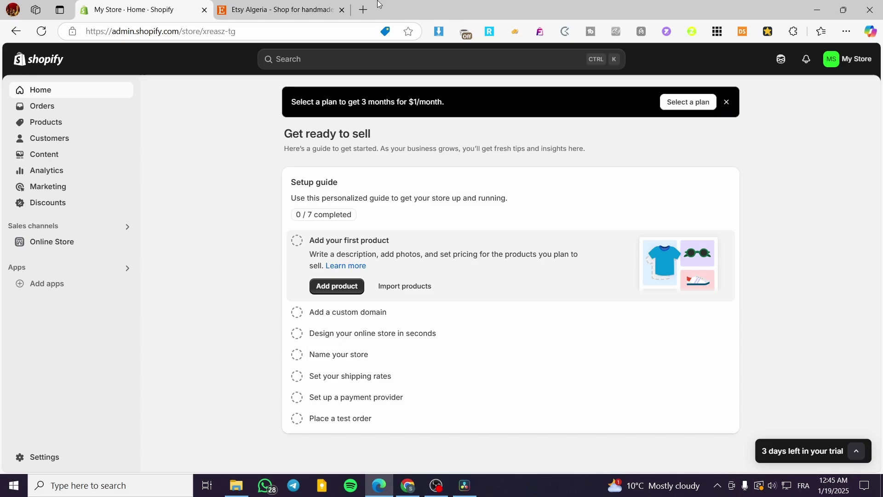
pyautogui.click(296, 8)
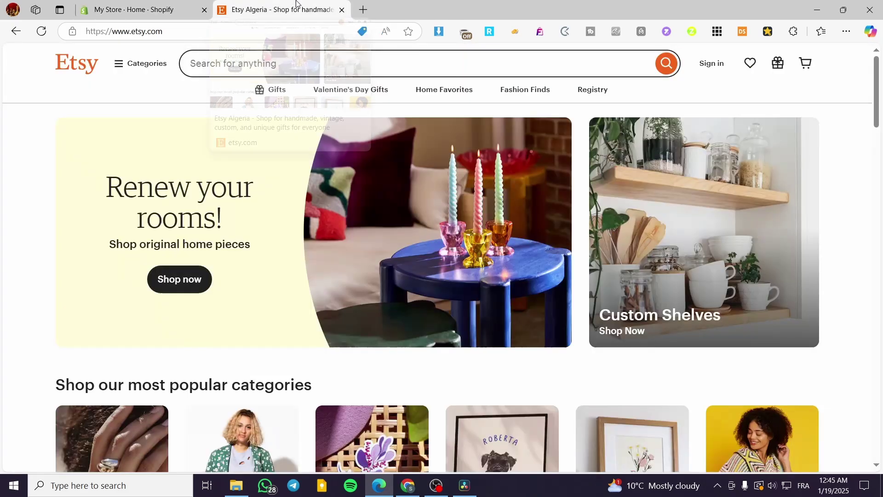
pyautogui.click(141, 9)
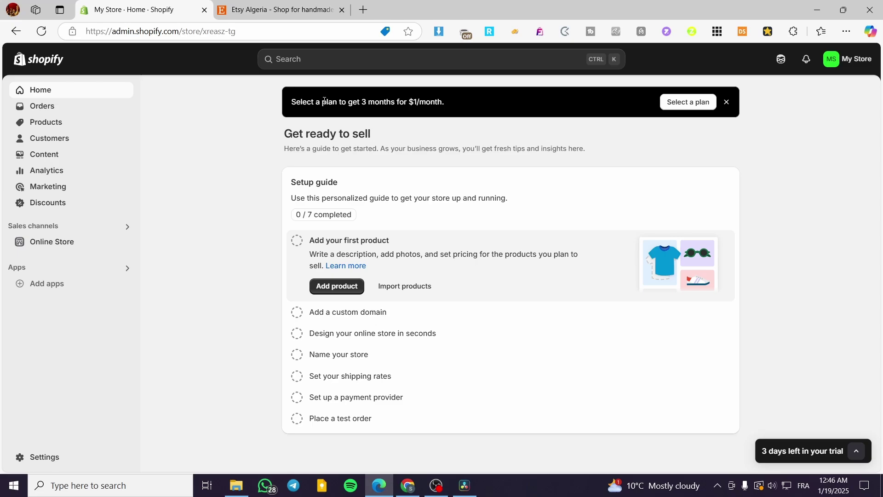
# Search the admin for etsy, open Marketplace Connect, and search the App Store for 'etsy'
pyautogui.click(316, 64)
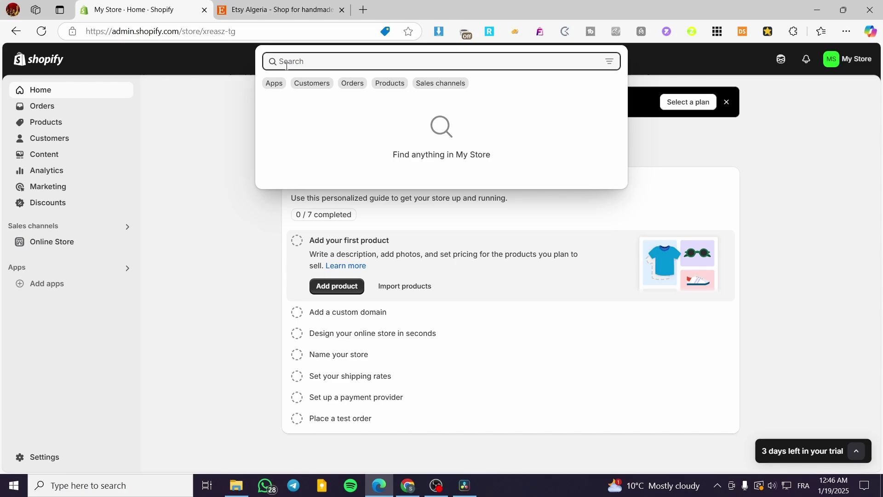
pyautogui.write('etsy')
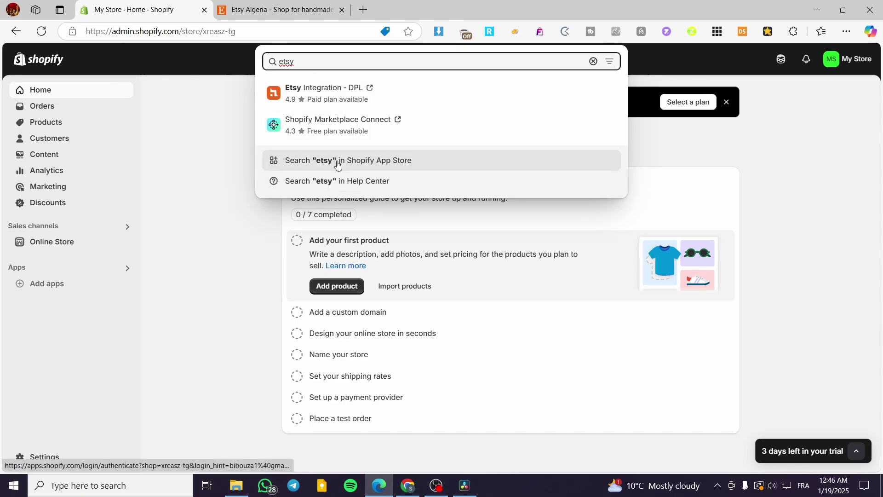
pyautogui.click(324, 131)
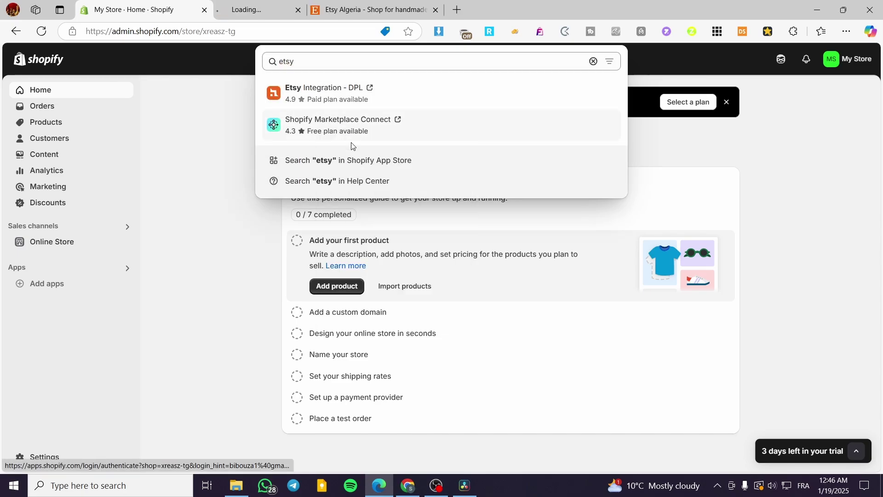
pyautogui.click(316, 160)
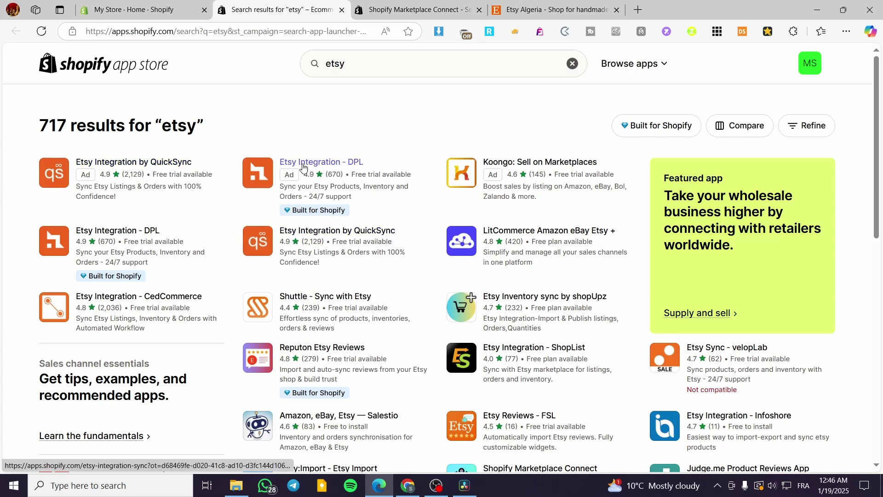
# Review the Etsy Integration by QuickSync listing's Sync Orders and Choose Master Store screenshots
pyautogui.click(151, 168)
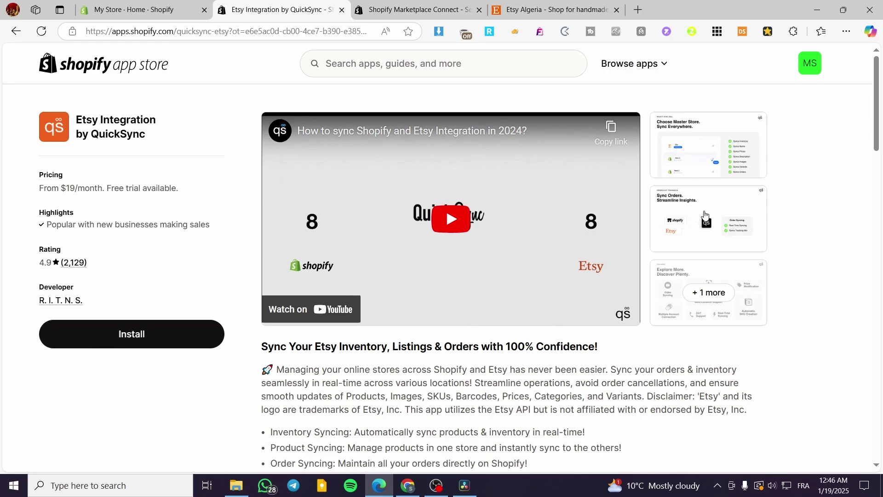
pyautogui.click(722, 222)
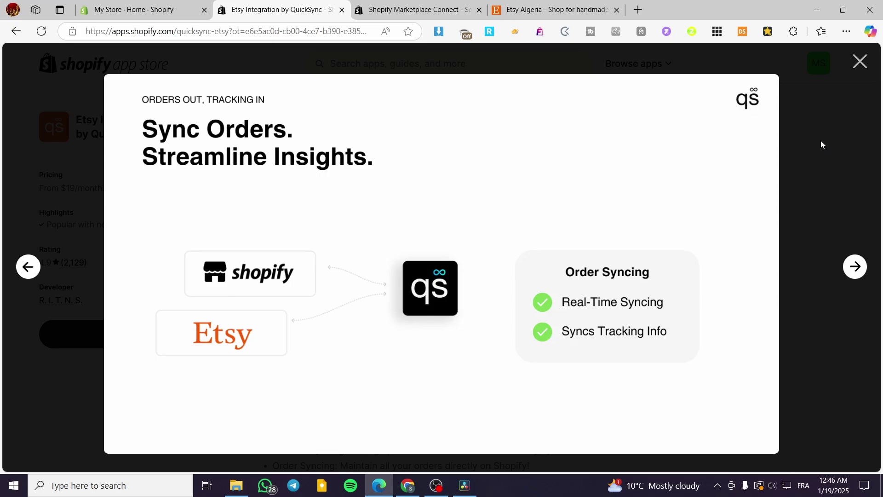
pyautogui.click(860, 61)
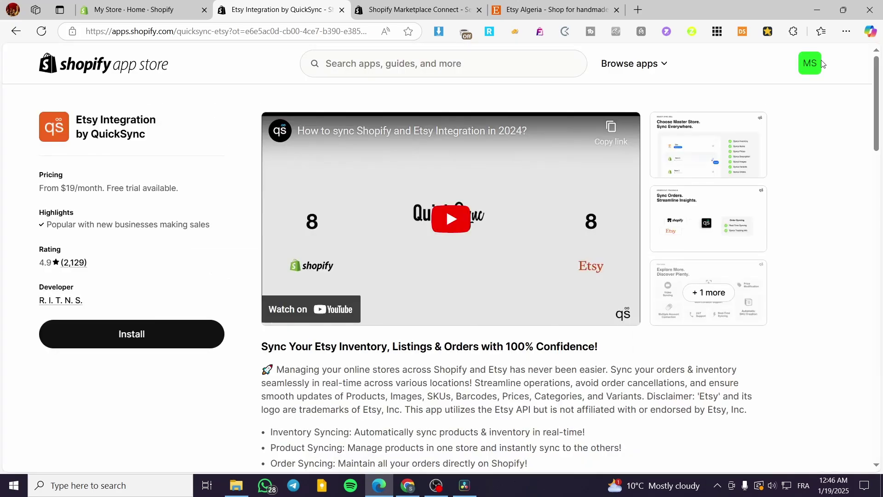
pyautogui.click(739, 160)
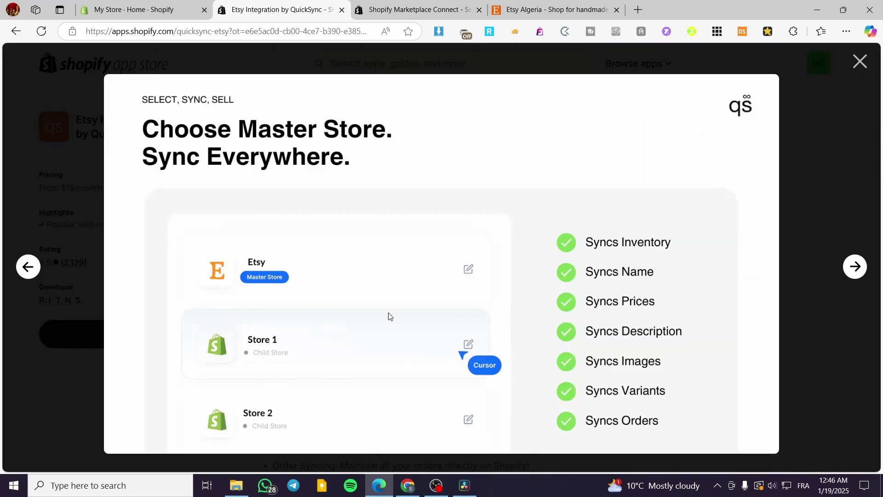
pyautogui.click(859, 62)
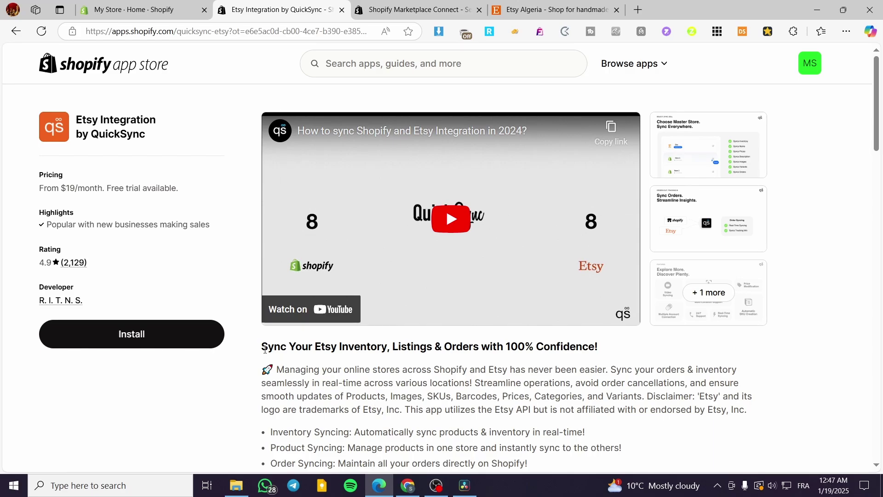
# Highlight the QuickSync listing headline, then return to the store admin Home page
pyautogui.moveTo(262, 348); pyautogui.dragTo(443, 346)
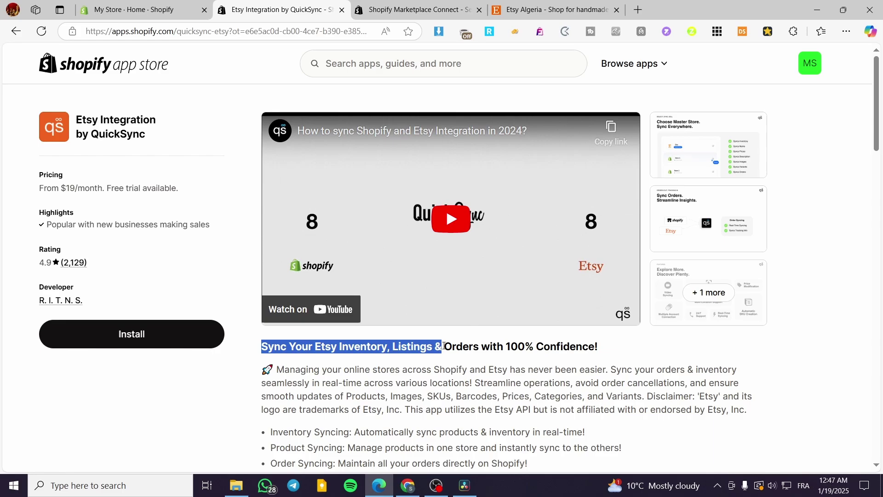
pyautogui.moveTo(443, 346); pyautogui.dragTo(640, 364)
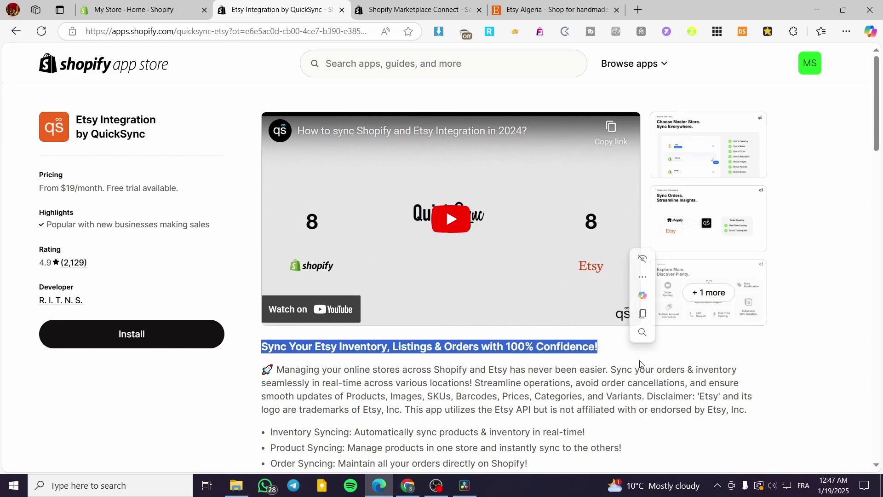
pyautogui.click(641, 366)
pyautogui.scroll(-3, 552, 359)
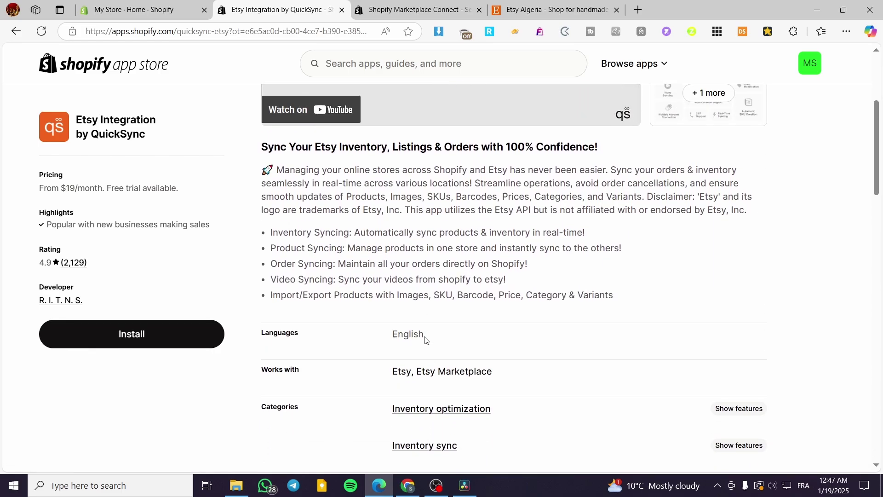
pyautogui.scroll(2, 425, 338)
pyautogui.click(115, 8)
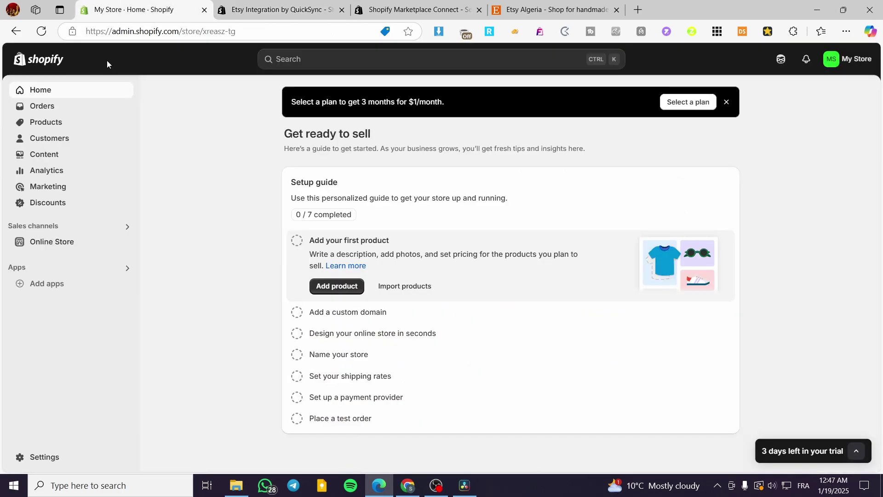
# Open Products, then close the 'Session has expired' tab to return to Marketplace Connect
pyautogui.click(54, 126)
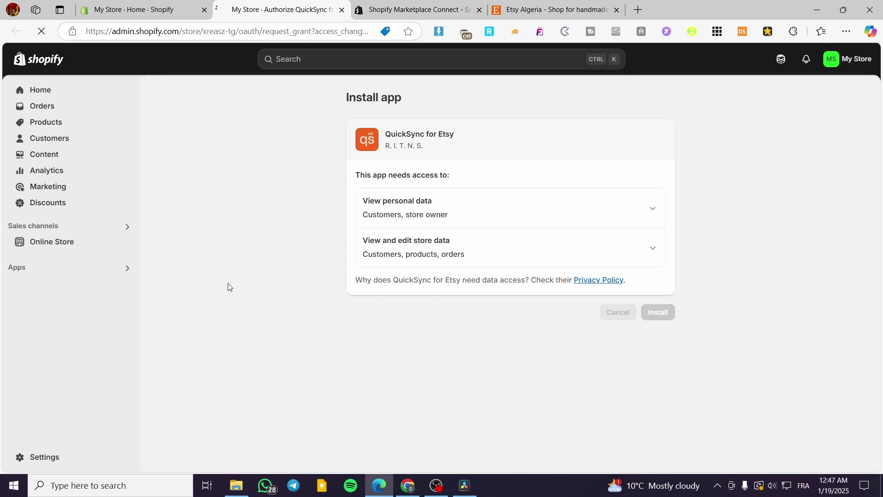
pyautogui.click(340, 9)
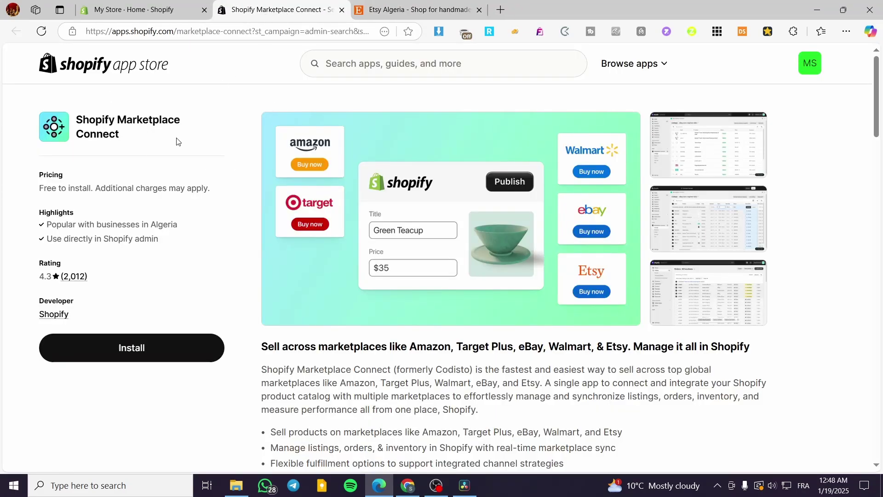
# Start installing Marketplace Connect and copy the app's full name from its listing
pyautogui.click(148, 349)
pyautogui.click(254, 13)
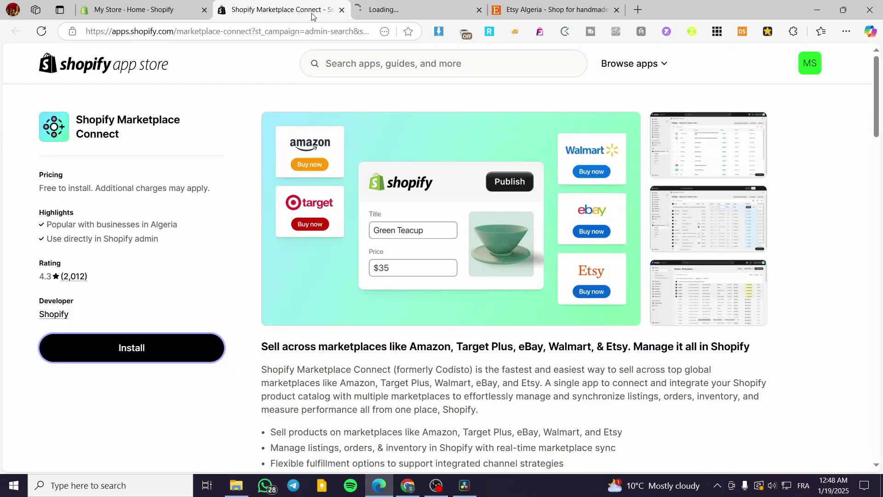
pyautogui.tripleClick(79, 121)
pyautogui.hotkey('ctrl', 'c')
pyautogui.rightClick(128, 124)
pyautogui.click(158, 131)
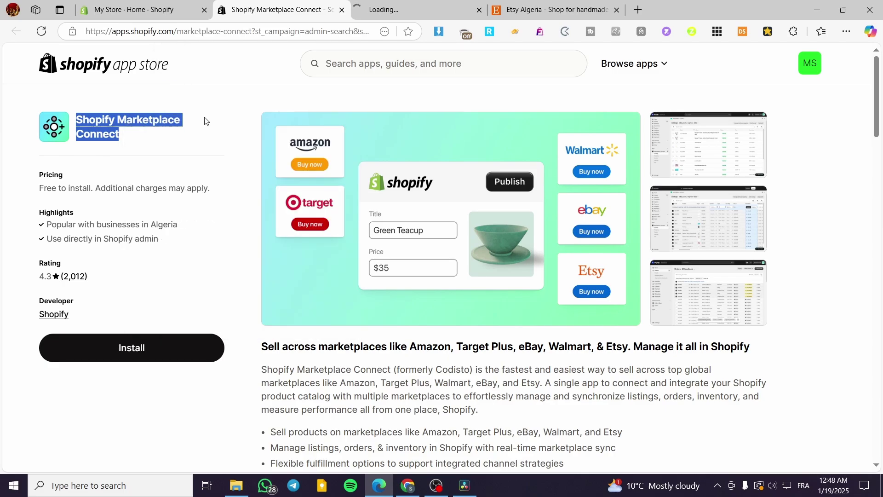
# Search the App Store for 'Shopify Marketplace Connect', close the results, and confirm Install
pyautogui.click(370, 62)
pyautogui.hotkey('ctrl', 'v')
pyautogui.press('Return')
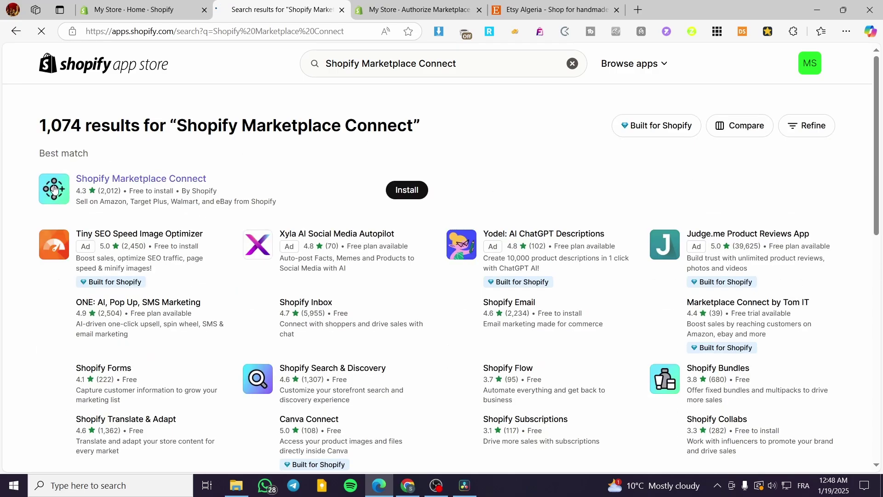
pyautogui.click(342, 10)
pyautogui.click(654, 311)
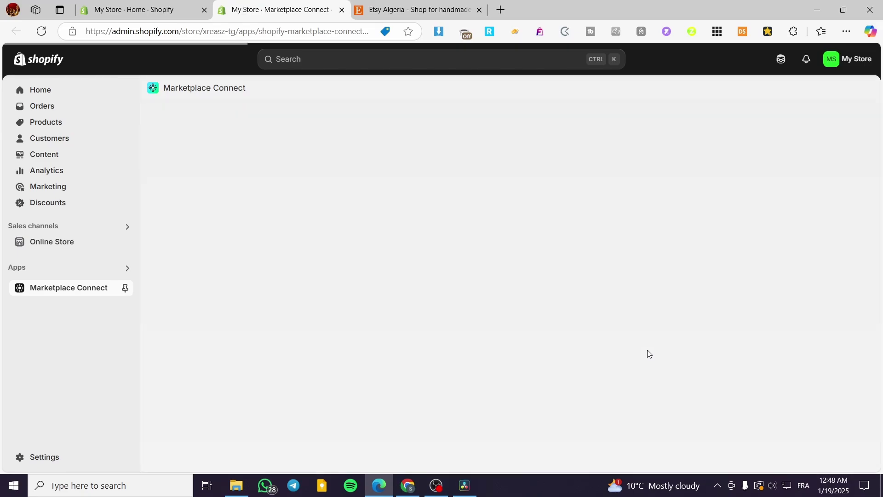
# Pin Marketplace Connect and connect the Etsy seller account, acknowledging the notice and granting access
pyautogui.click(126, 288)
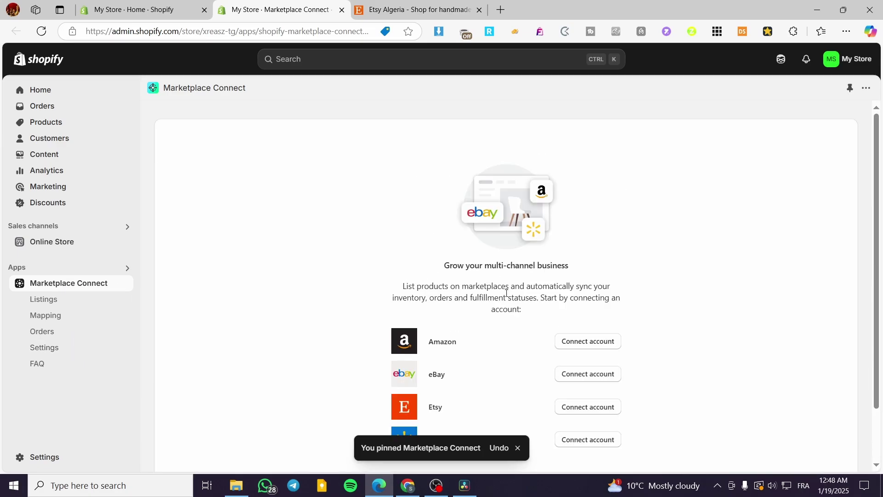
pyautogui.scroll(-2, 498, 303)
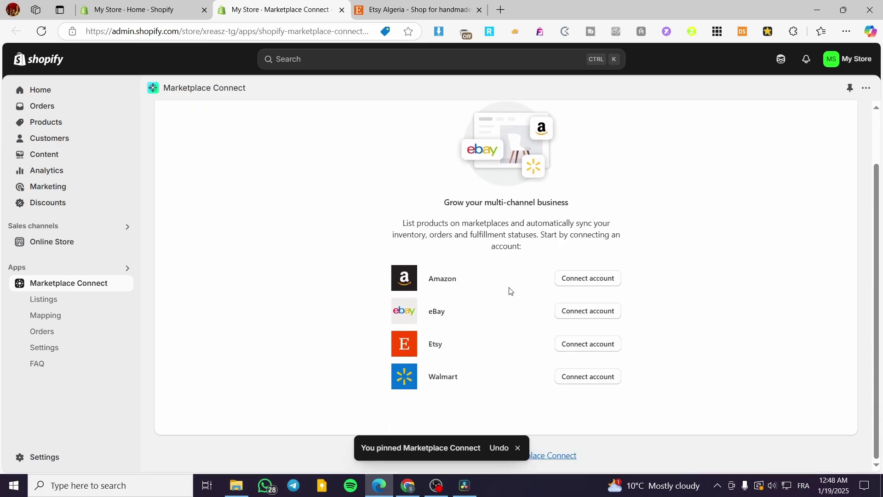
pyautogui.click(592, 345)
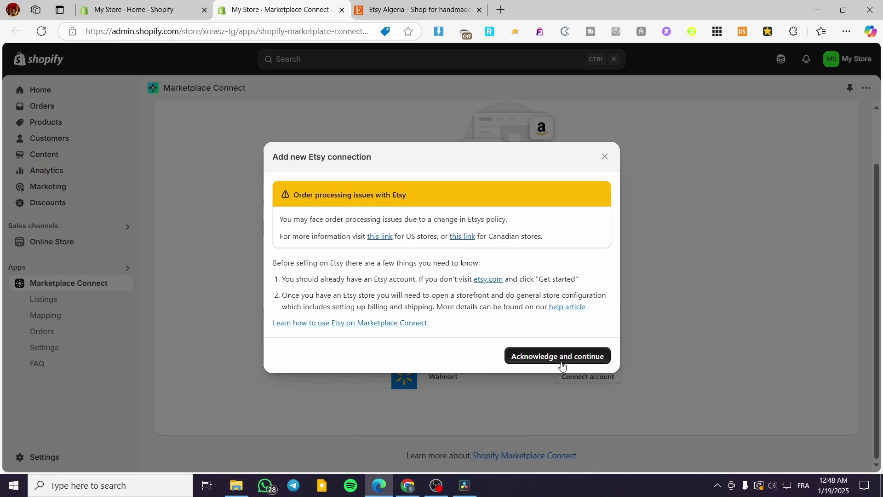
pyautogui.click(560, 360)
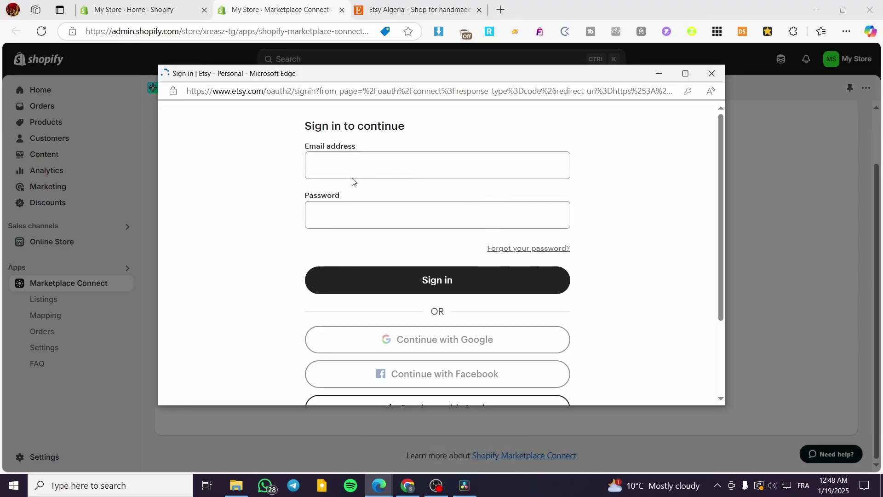
pyautogui.click(711, 73)
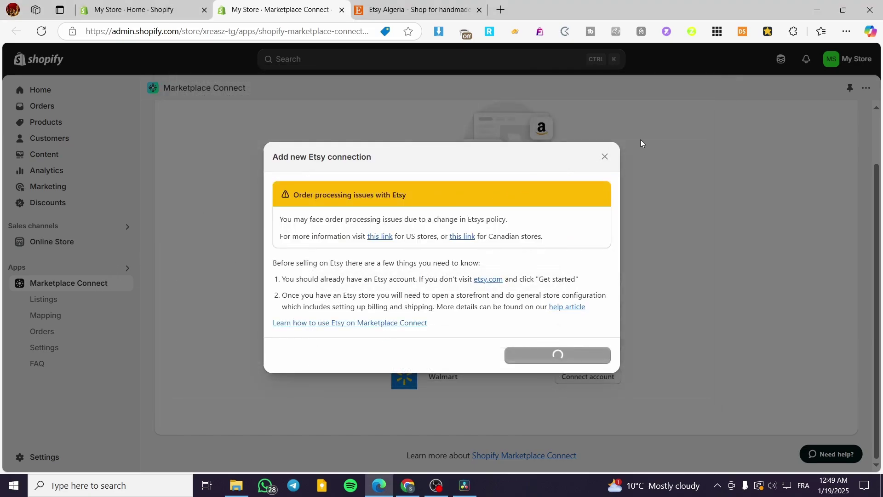
pyautogui.click(605, 157)
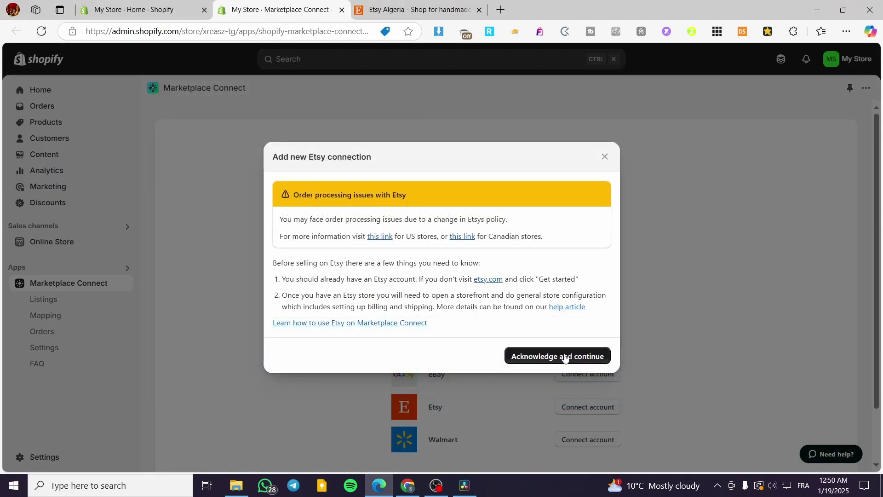
pyautogui.click(571, 357)
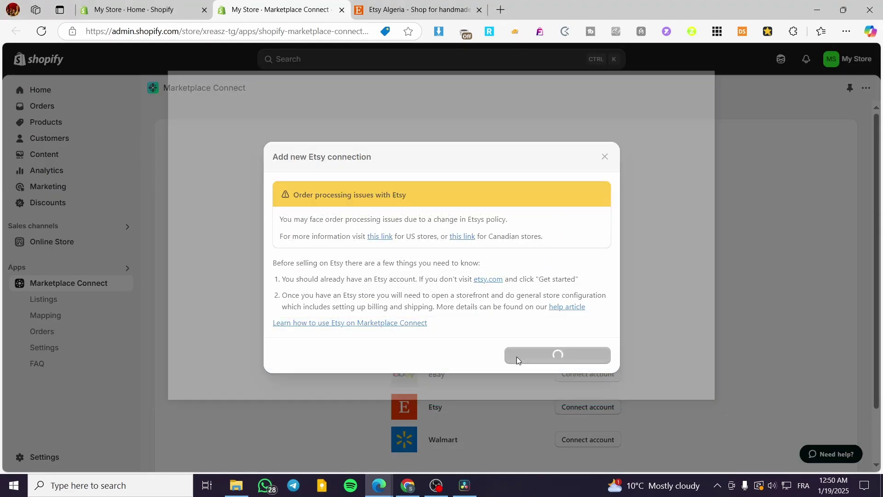
pyautogui.scroll(-2, 458, 335)
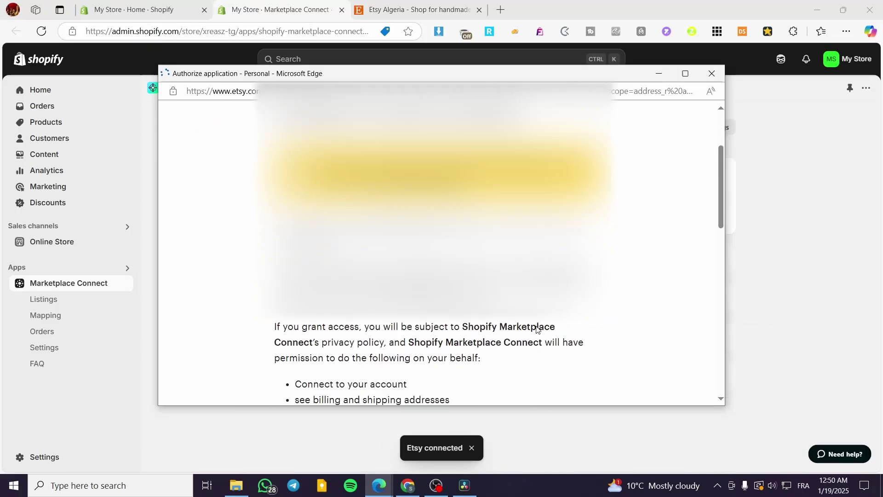
pyautogui.scroll(-3, 525, 325)
# Close the Etsy authorization window and advance the checklist from Seller account status to shipping profile
pyautogui.click(711, 73)
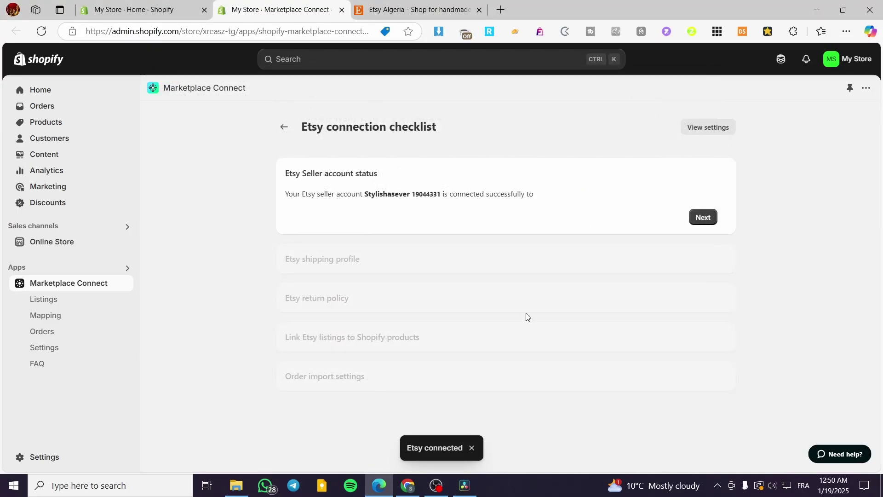
pyautogui.click(703, 217)
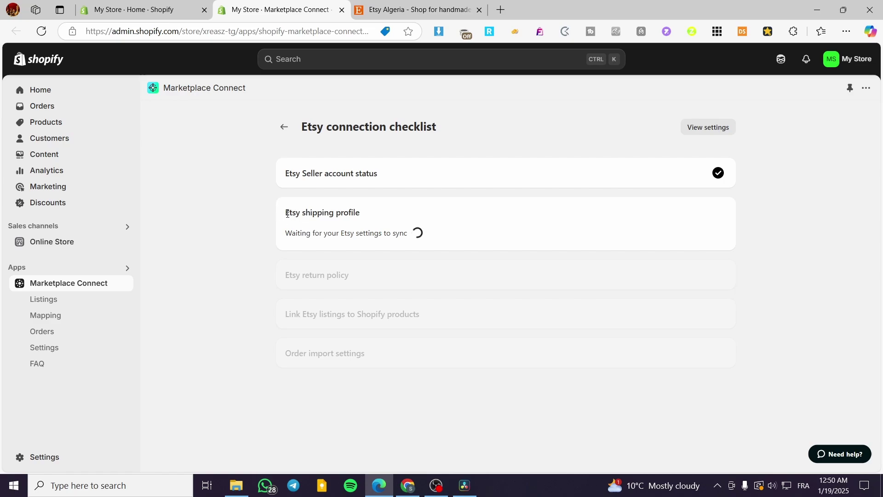
pyautogui.moveTo(286, 215); pyautogui.dragTo(389, 213)
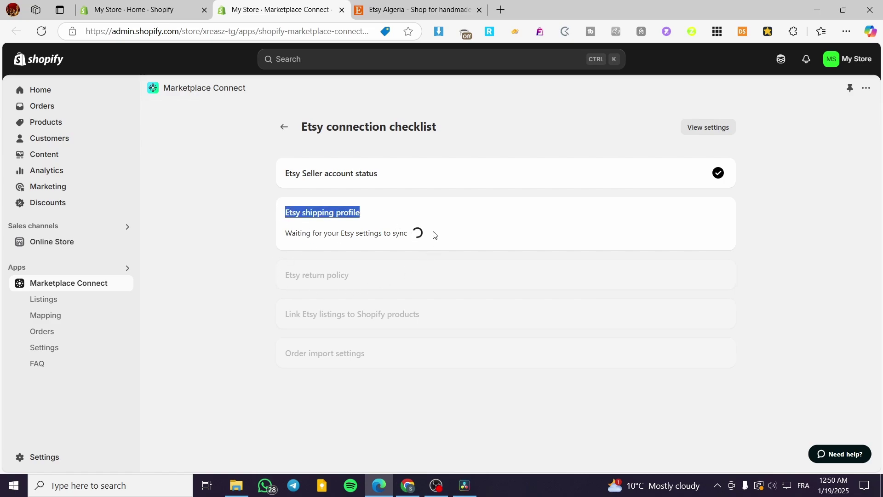
pyautogui.click(507, 230)
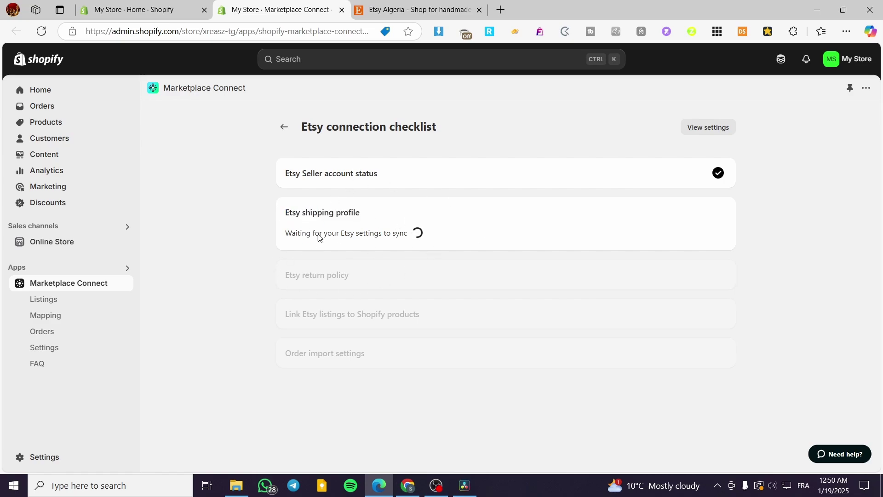